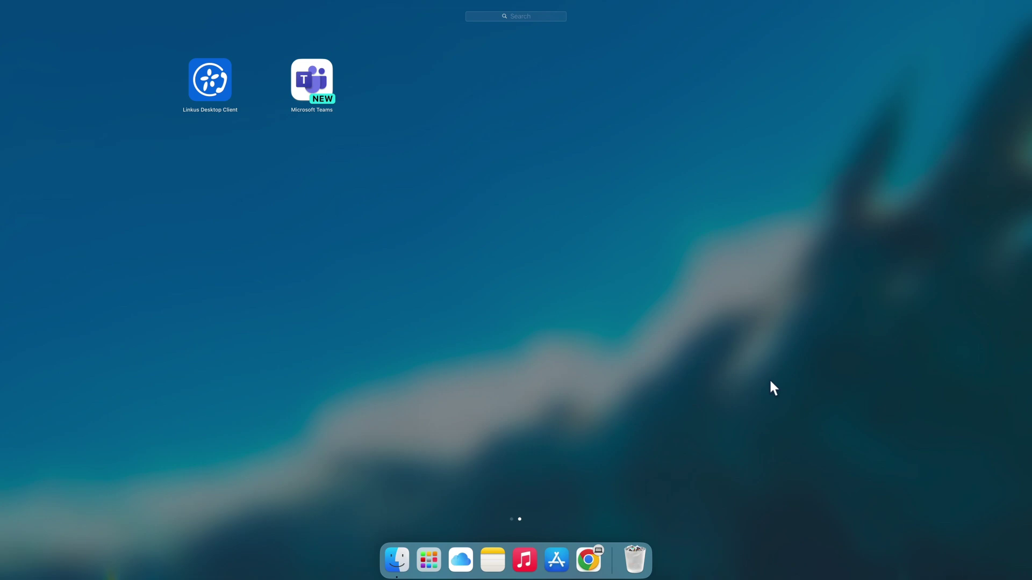
# - Find 'Yeastar' in the Teams app store and add the Yeastar Linkus app
pyautogui.click(322, 88)
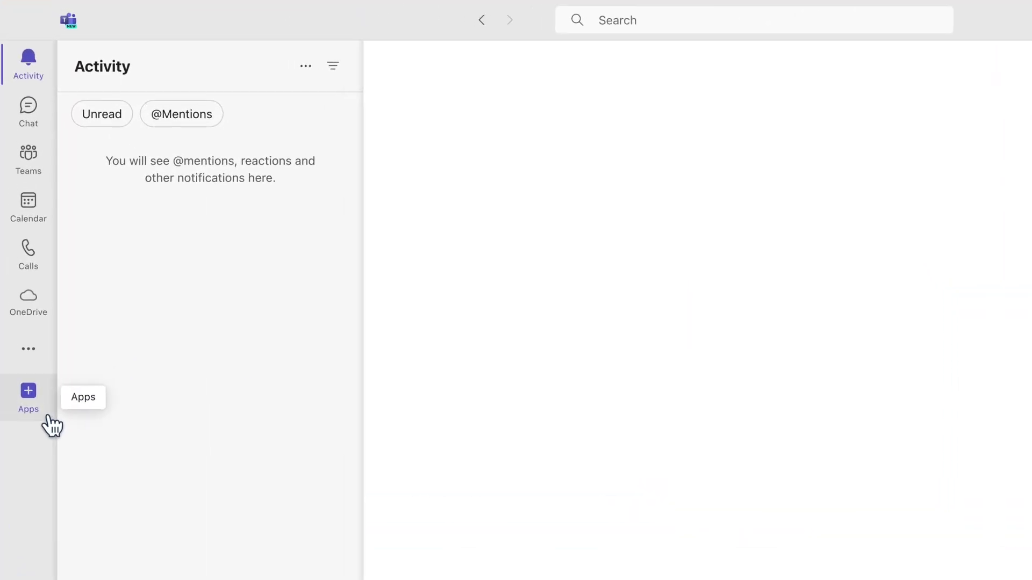
pyautogui.click(51, 425)
pyautogui.click(276, 130)
pyautogui.write('Yeastar Linkus')
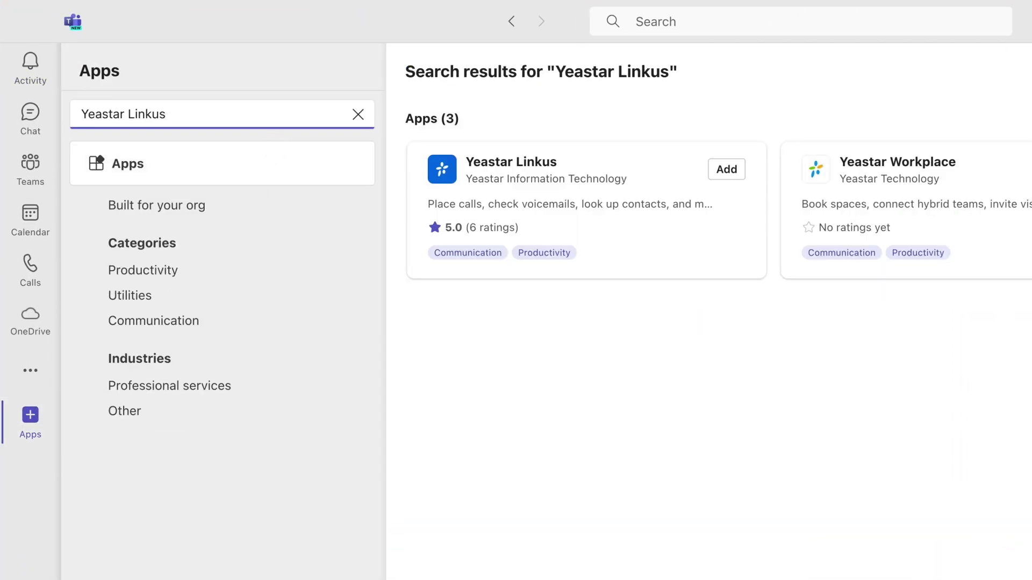
pyautogui.click(731, 172)
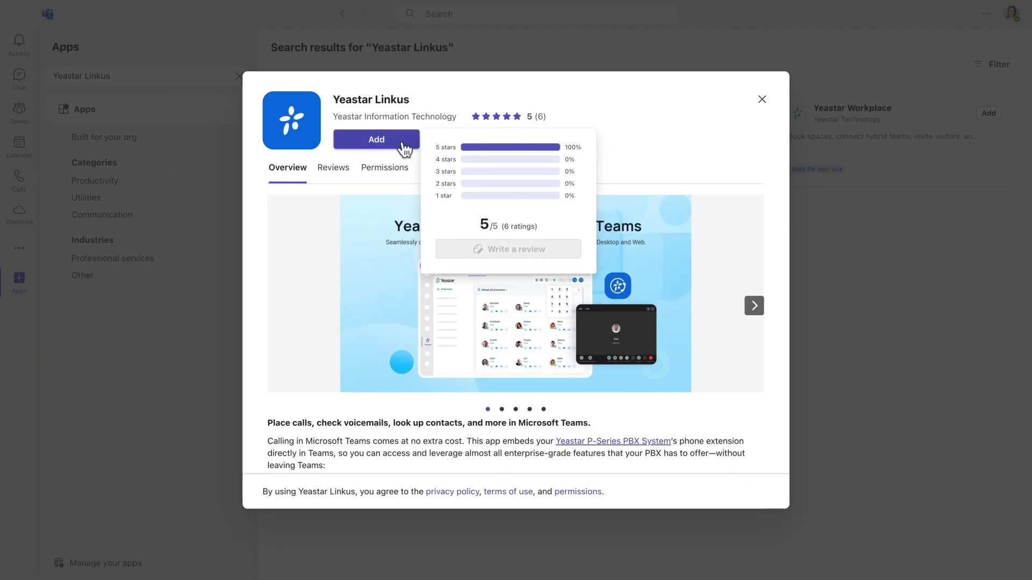
pyautogui.click(399, 148)
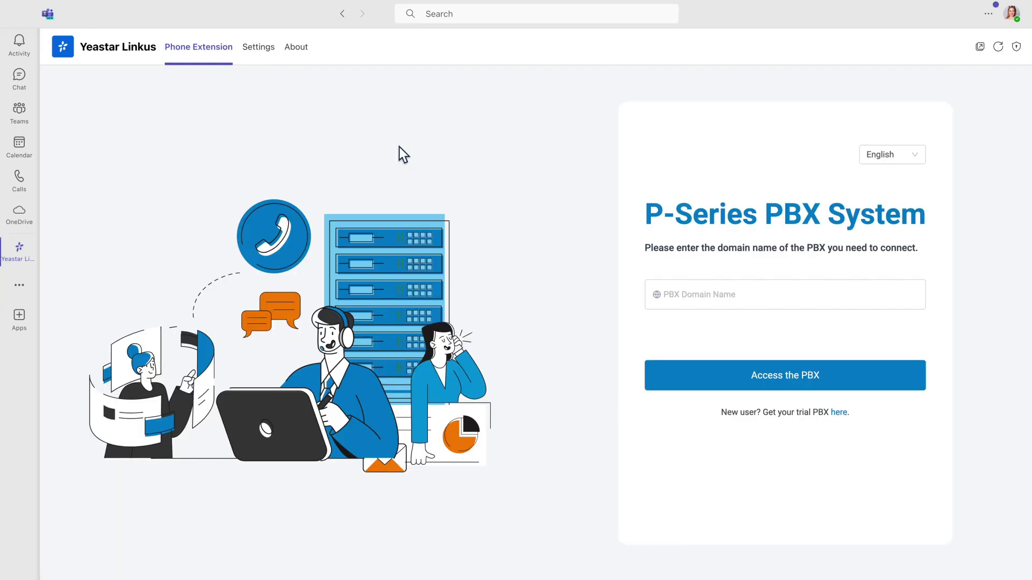
# - Copy the Yeastar FQDN domain from System > Network in the PBX web portal
pyautogui.click(849, 301)
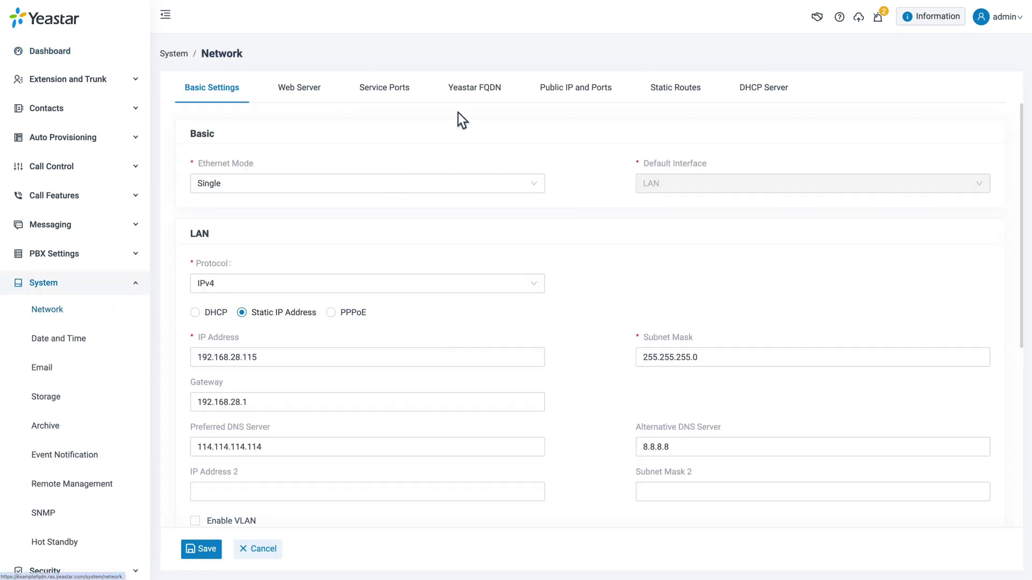
pyautogui.click(476, 90)
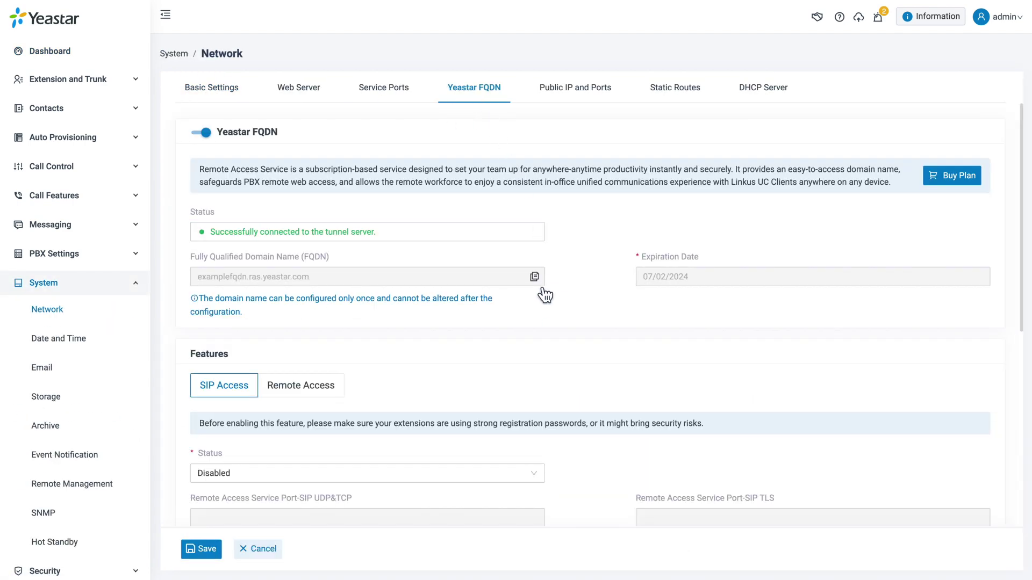
pyautogui.click(542, 289)
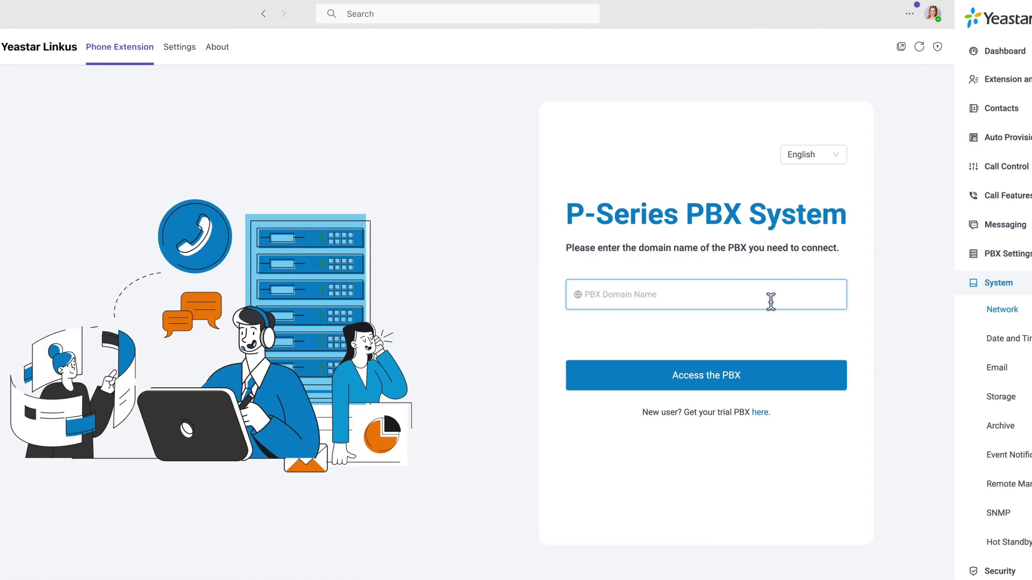
# - Paste the copied FQDN, access the PBX, and log in with the extension credentials
pyautogui.hotkey('ctrl', 'v')
pyautogui.click(884, 382)
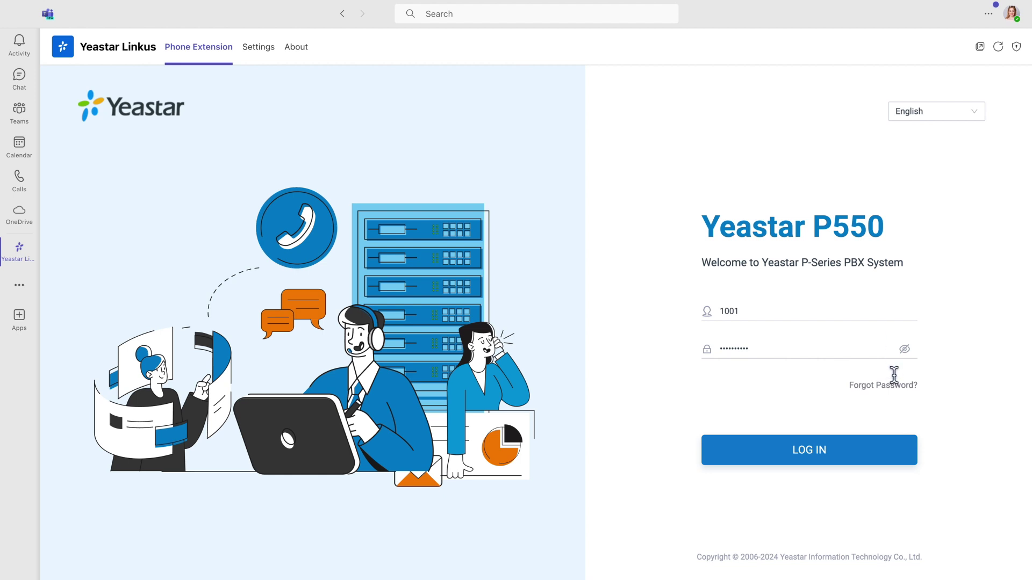
pyautogui.click(891, 454)
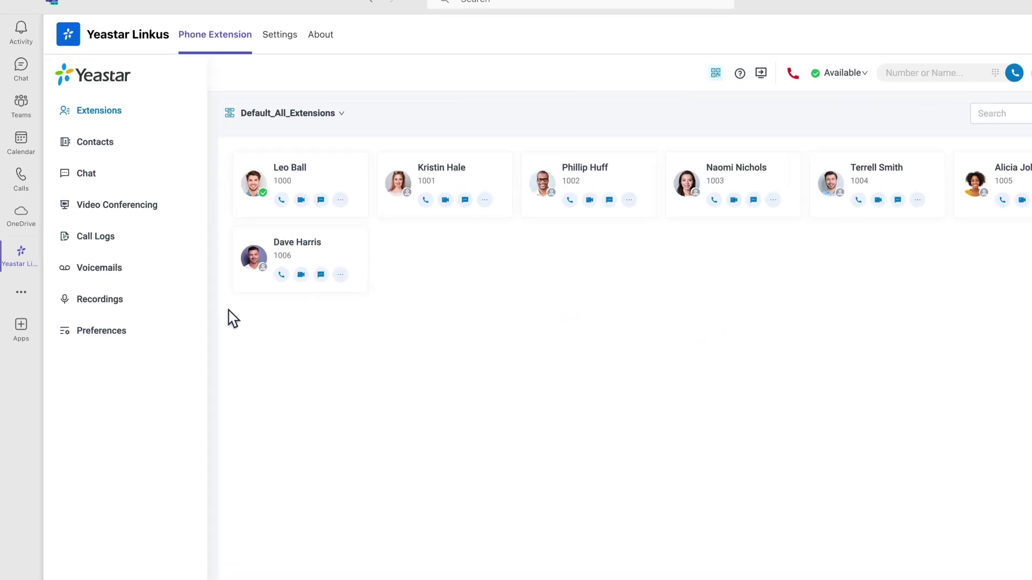
# - Pin Yeastar Linkus to the Teams app rail and open the extension in the web client
pyautogui.rightClick(21, 262)
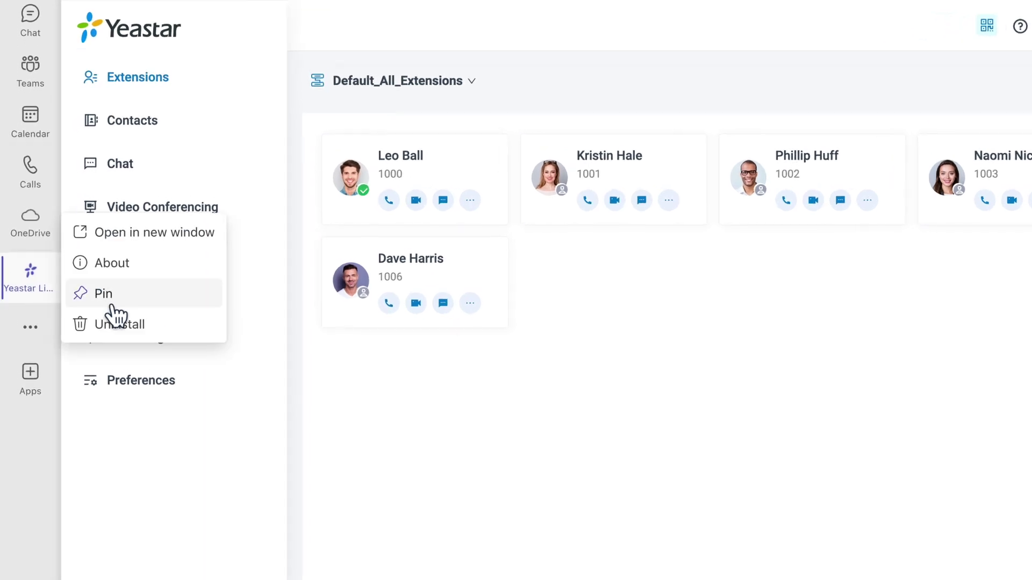
pyautogui.click(184, 301)
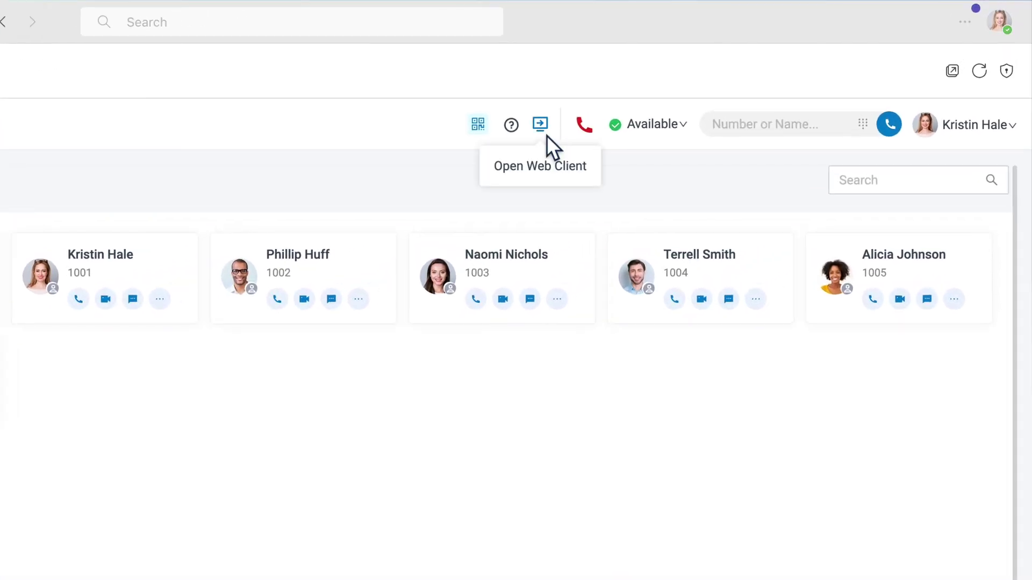
pyautogui.click(546, 136)
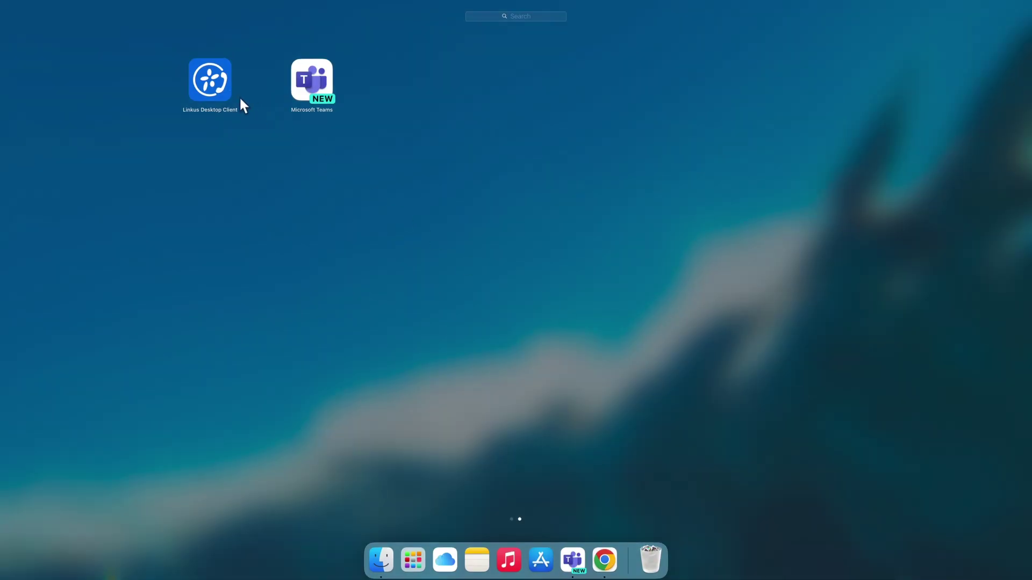
pyautogui.click(231, 98)
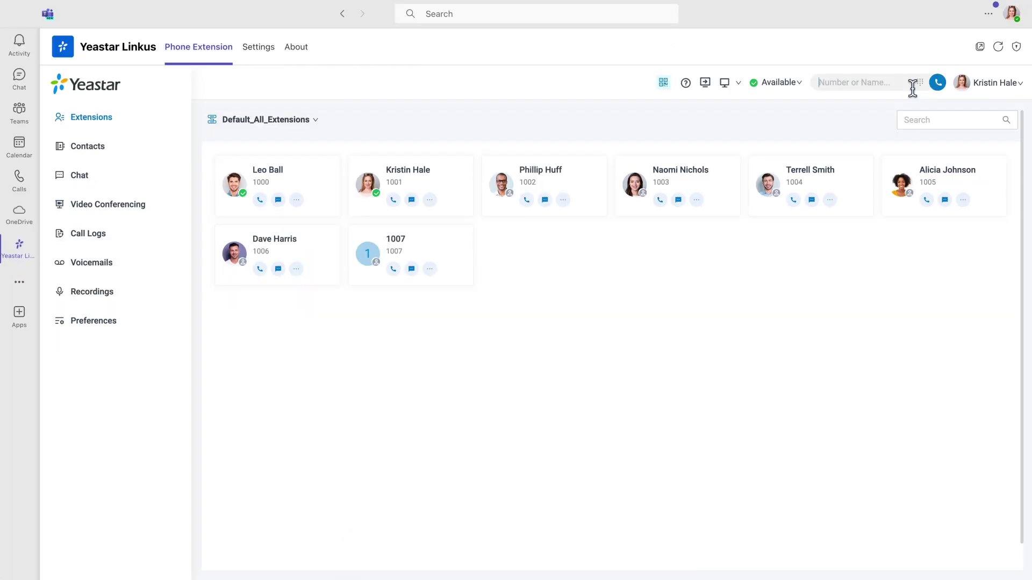
# - Dial 13 to call the matching contact, then answer the incoming external call
pyautogui.click(921, 95)
pyautogui.click(939, 131)
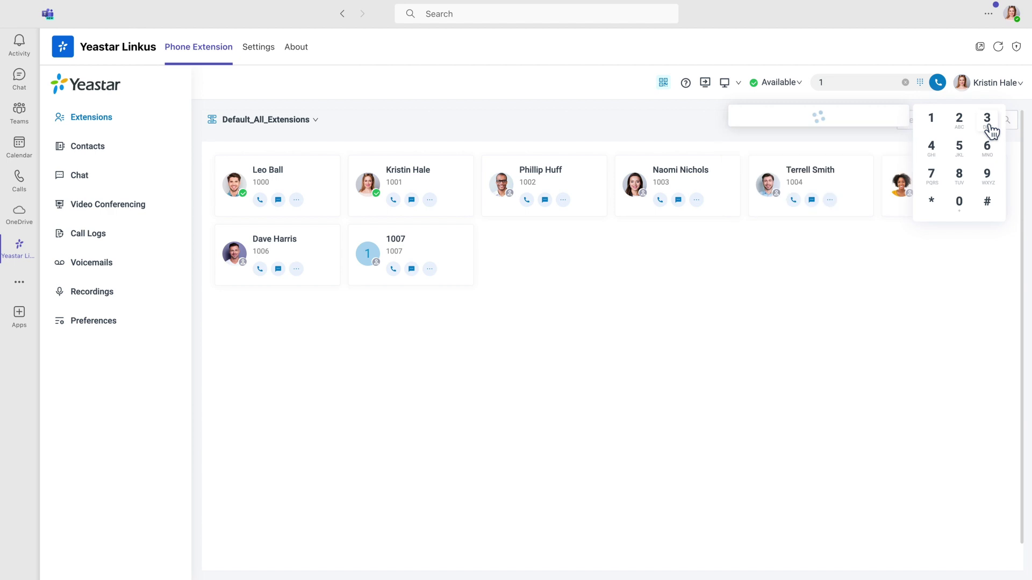
pyautogui.click(989, 125)
pyautogui.click(838, 123)
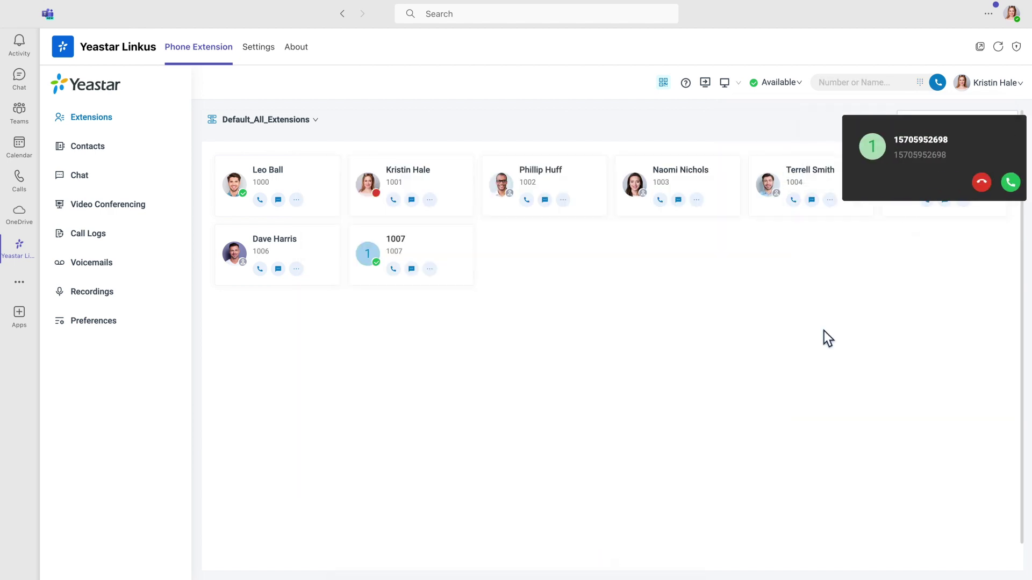
pyautogui.click(1010, 182)
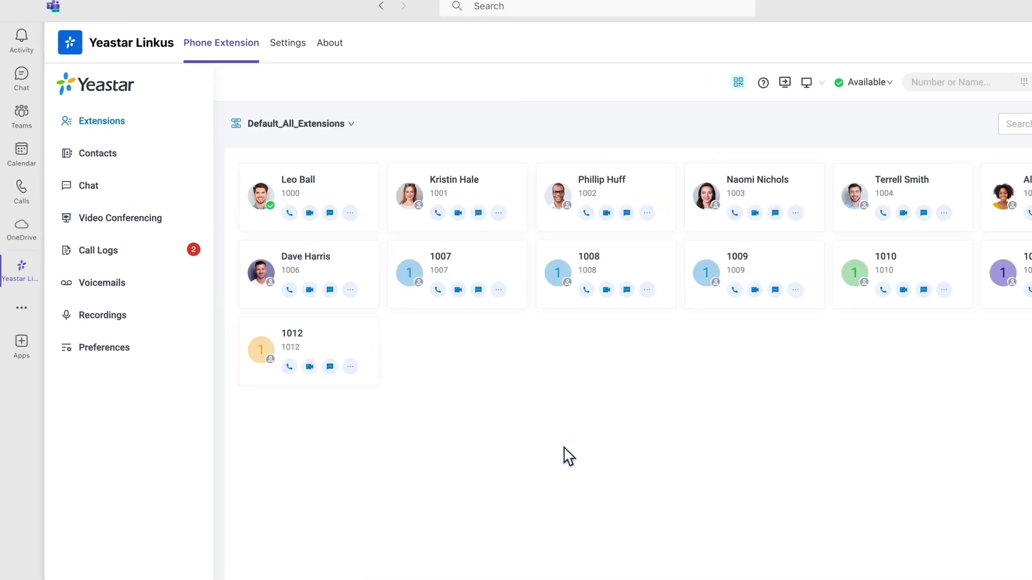
pyautogui.click(121, 235)
pyautogui.click(365, 137)
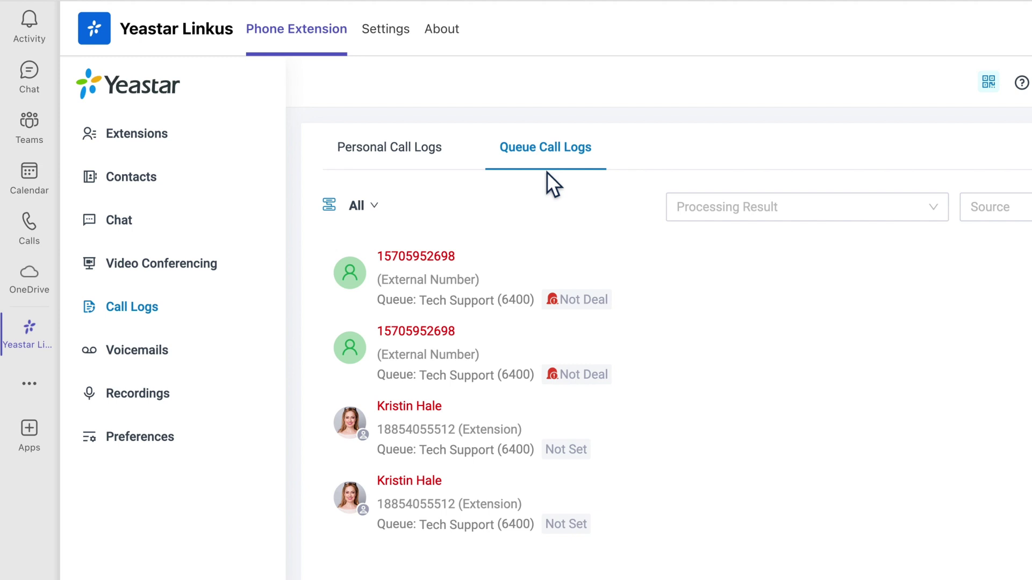
pyautogui.click(222, 373)
pyautogui.click(219, 413)
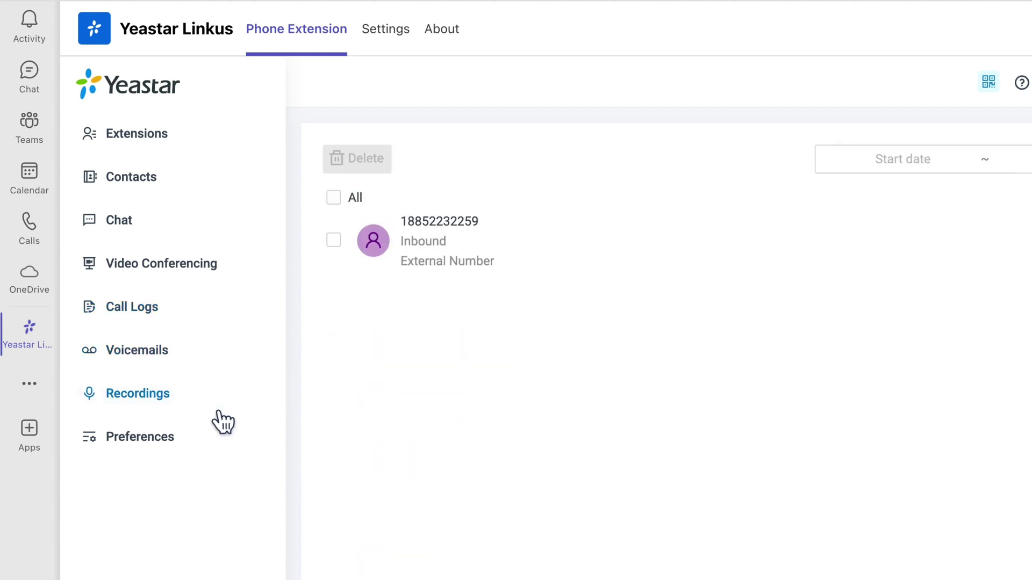